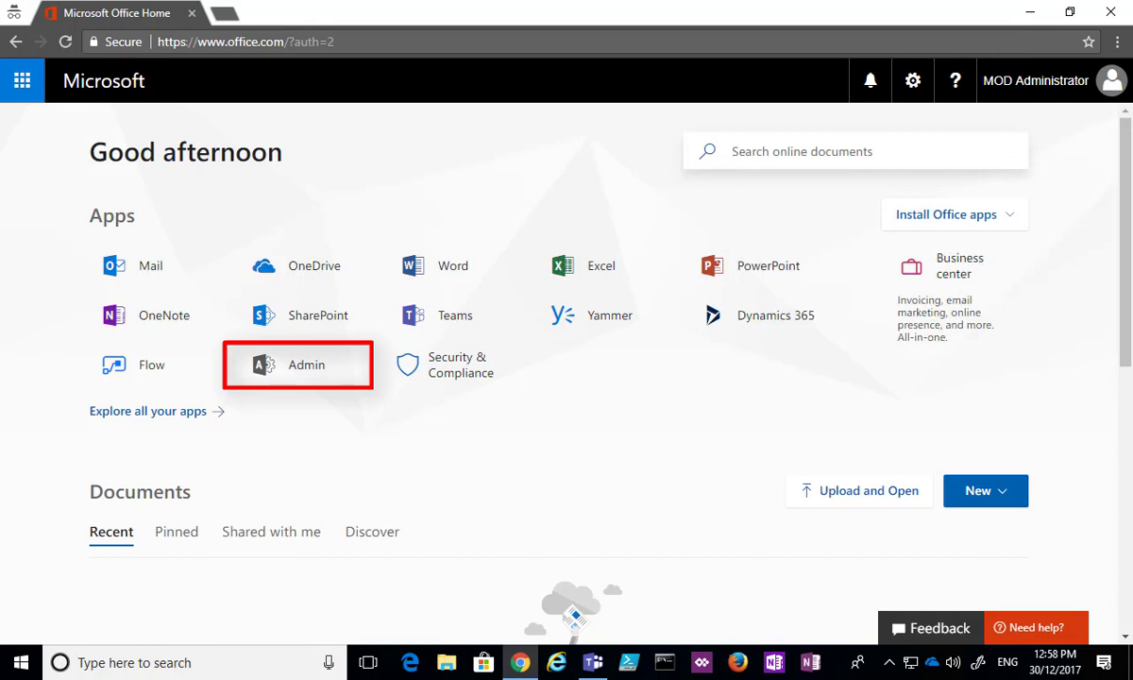
# Open the Microsoft Admin center and expand the list of service-specific admin centers in its navigation
pyautogui.click(311, 370)
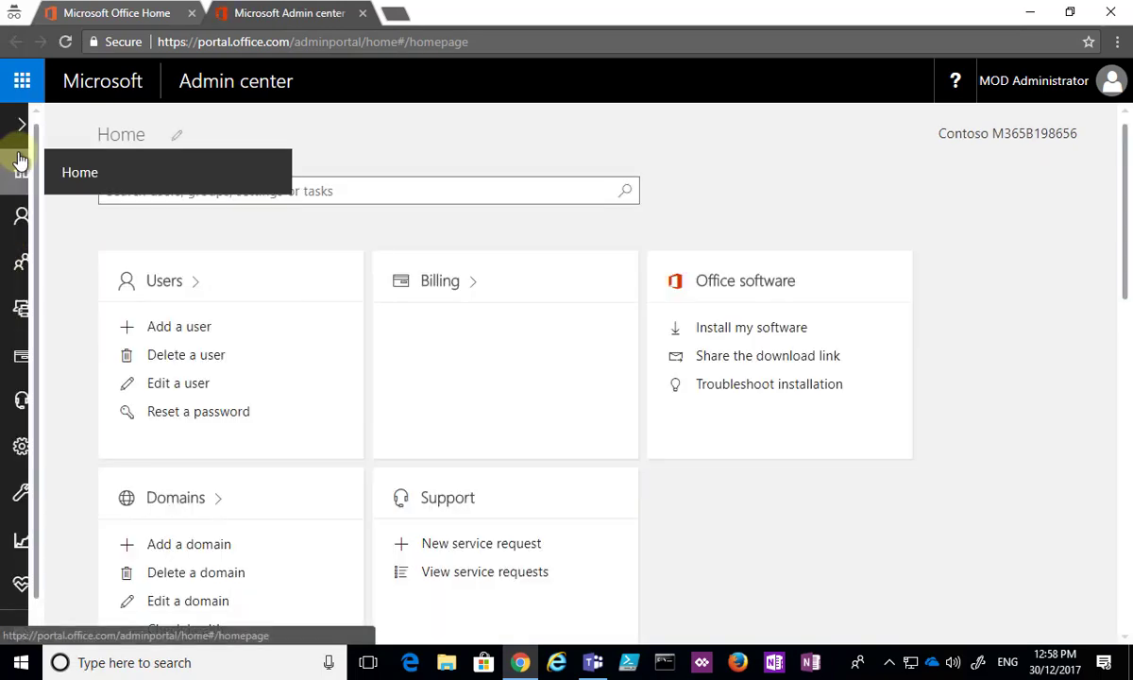
pyautogui.click(21, 123)
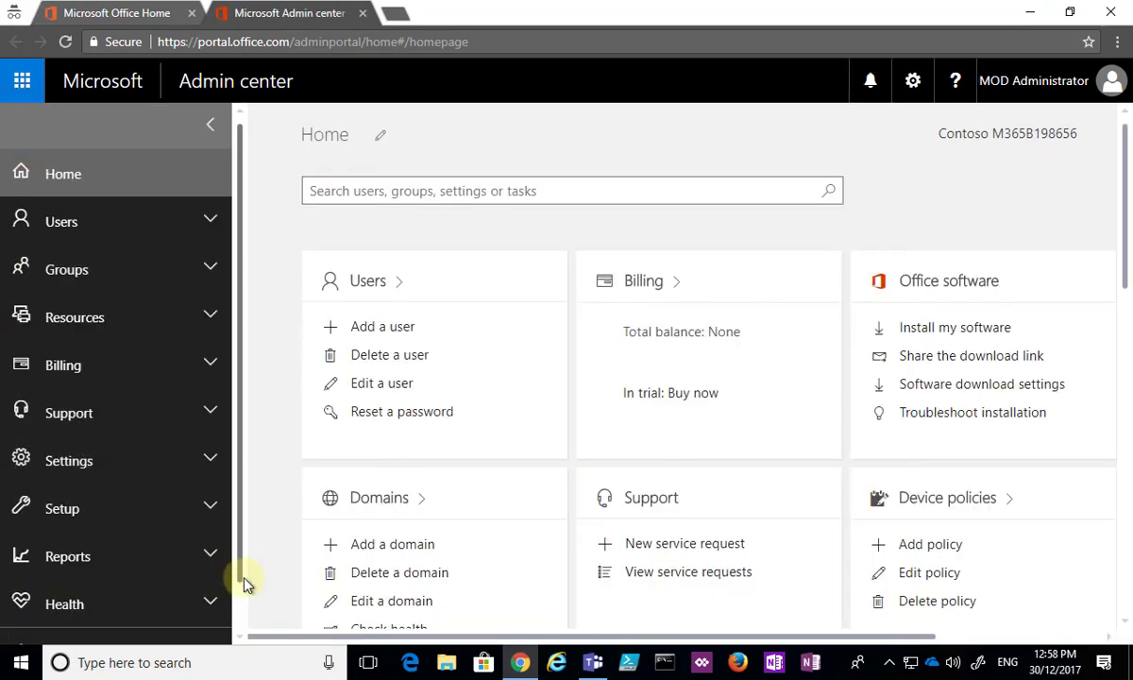
pyautogui.scroll(-1, 230, 566)
pyautogui.click(187, 615)
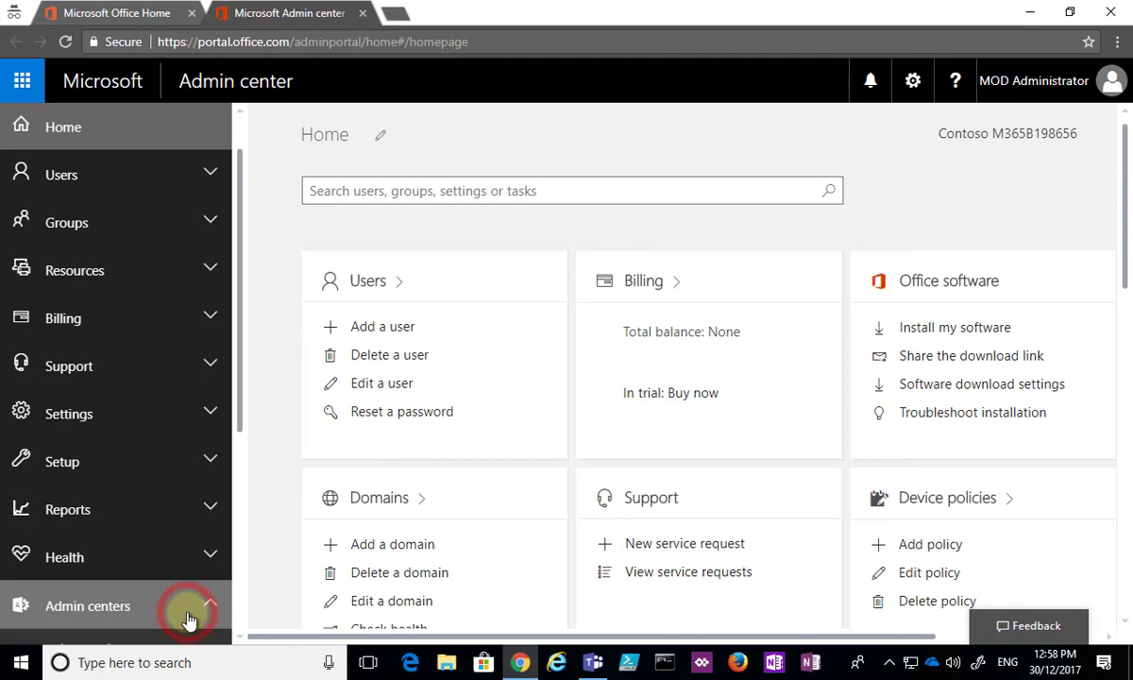
pyautogui.scroll(-4, 189, 619)
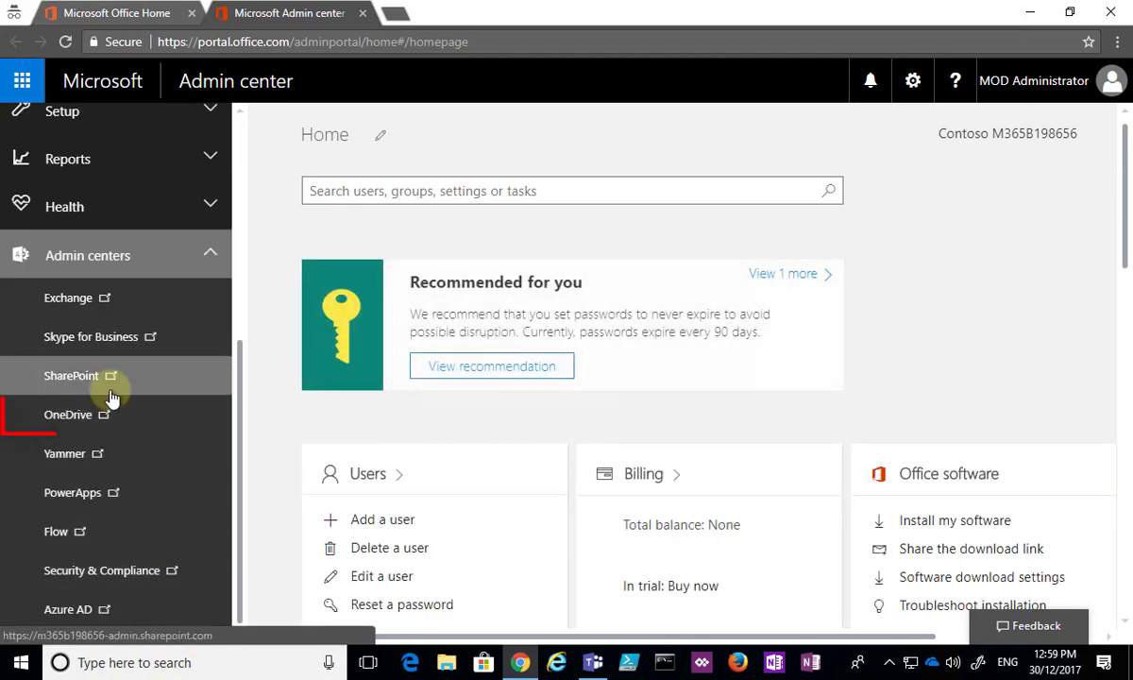
# Open the details of the third user in the active users list
pyautogui.scroll(5, 212, 352)
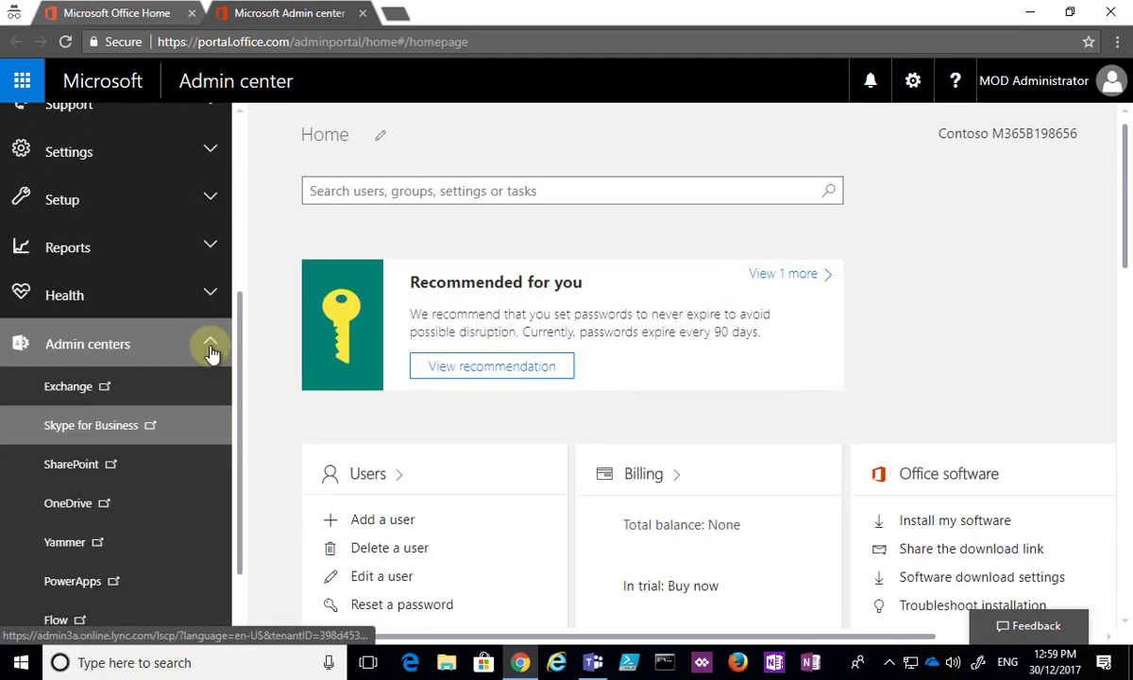
pyautogui.click(146, 224)
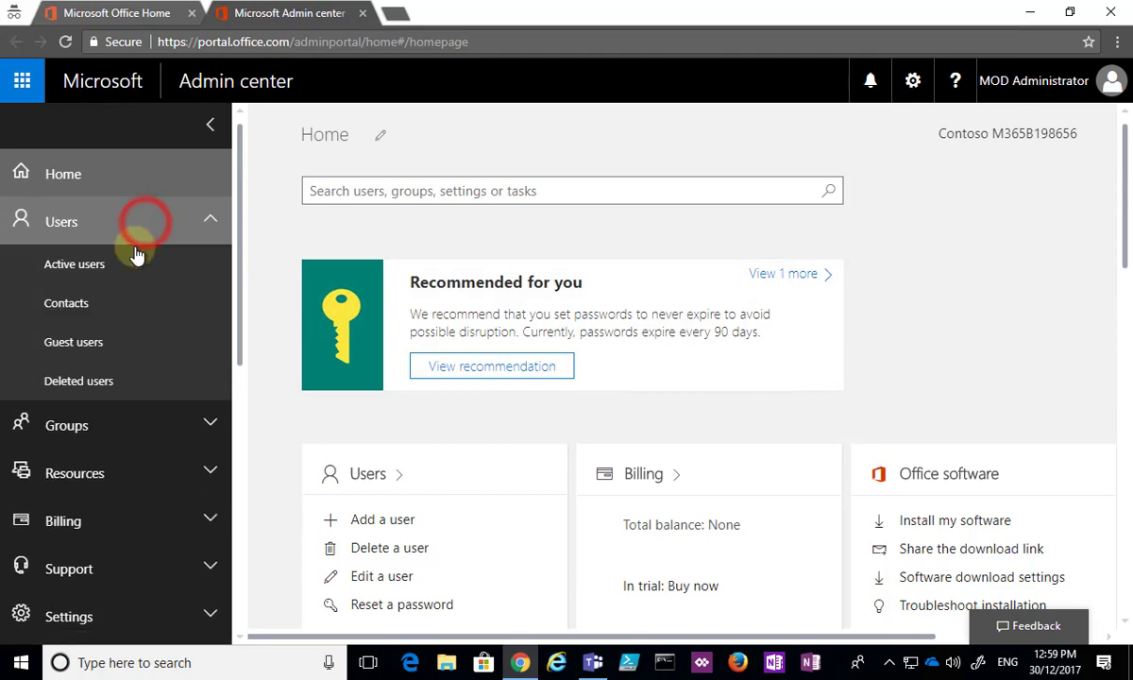
pyautogui.click(118, 262)
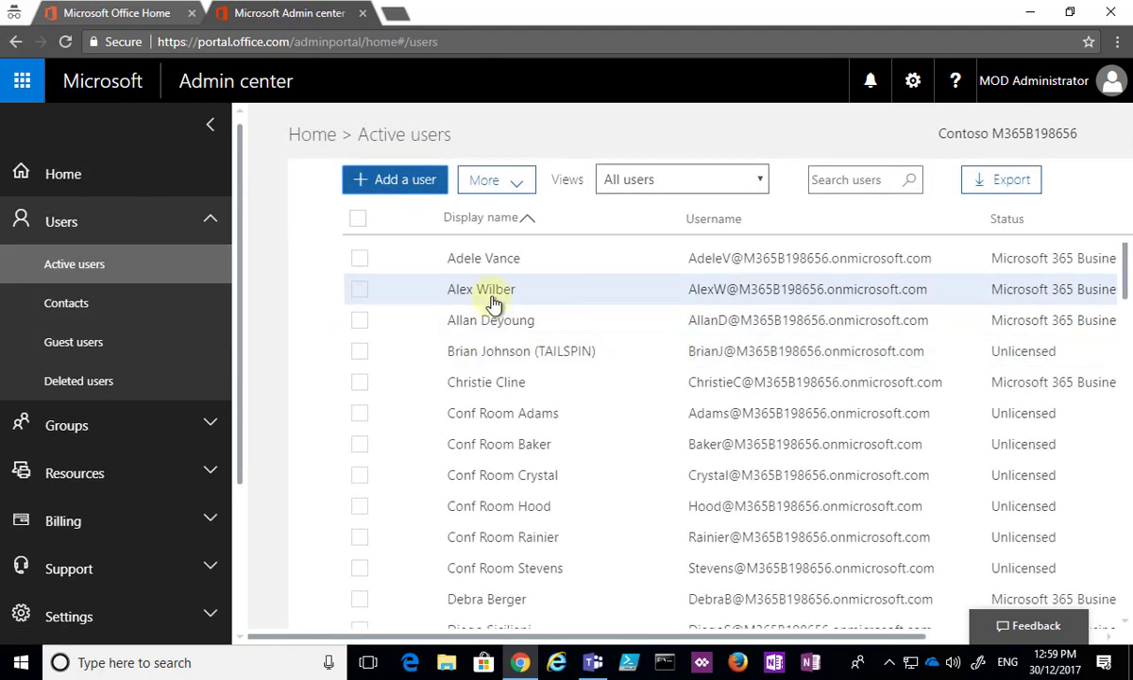
pyautogui.click(491, 321)
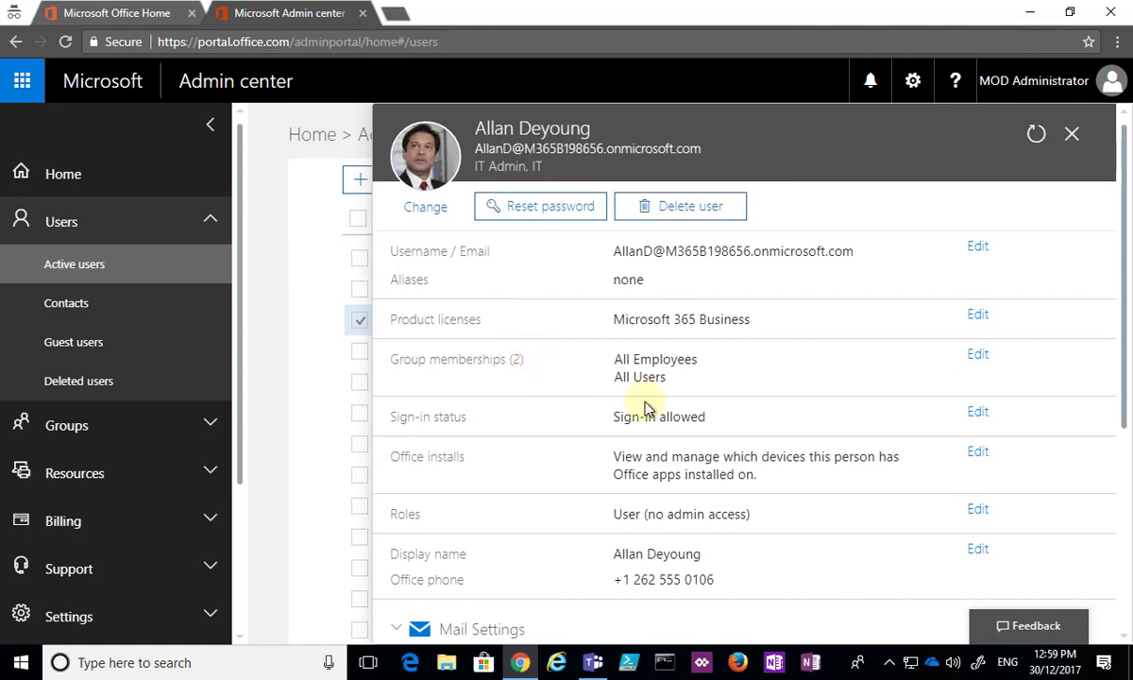
# Expand the user's OneDrive Settings and review the access, quota, external sharing and sign-out options
pyautogui.scroll(-3, 647, 406)
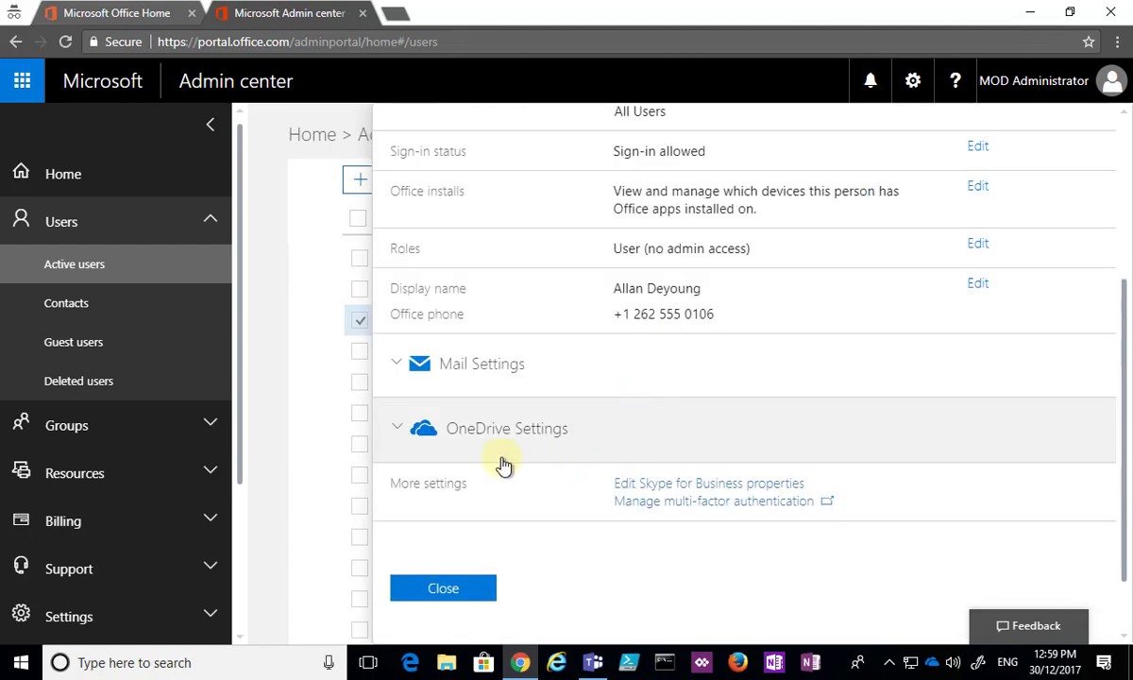
pyautogui.click(413, 434)
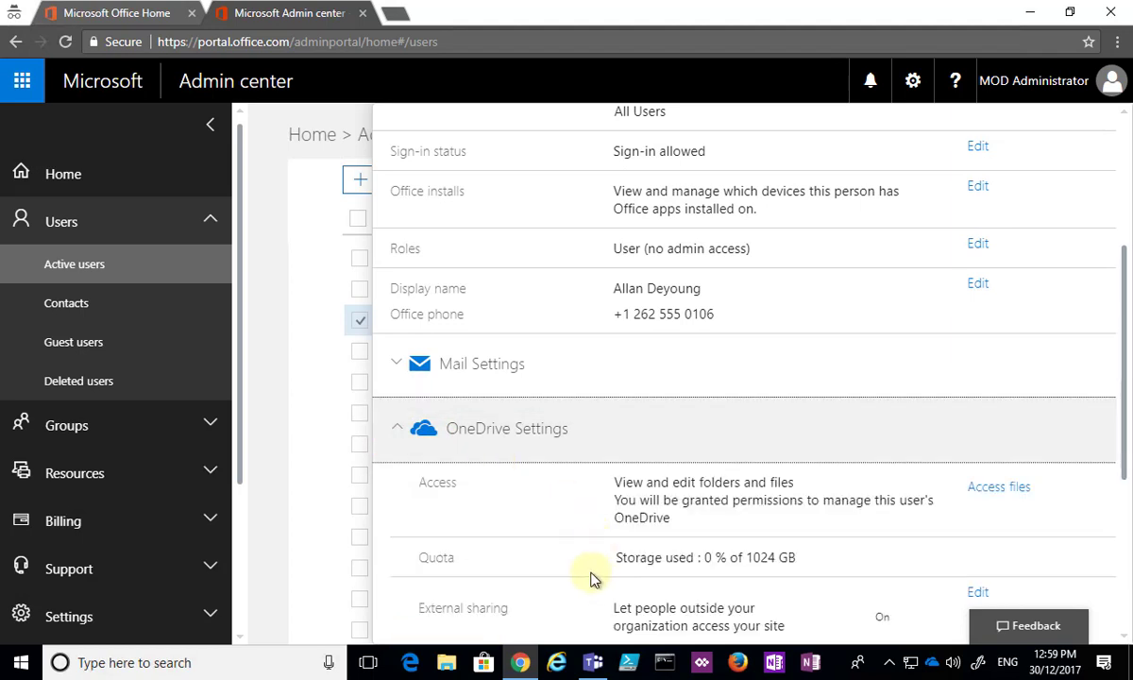
pyautogui.scroll(-1, 589, 579)
pyautogui.scroll(-1, 589, 579)
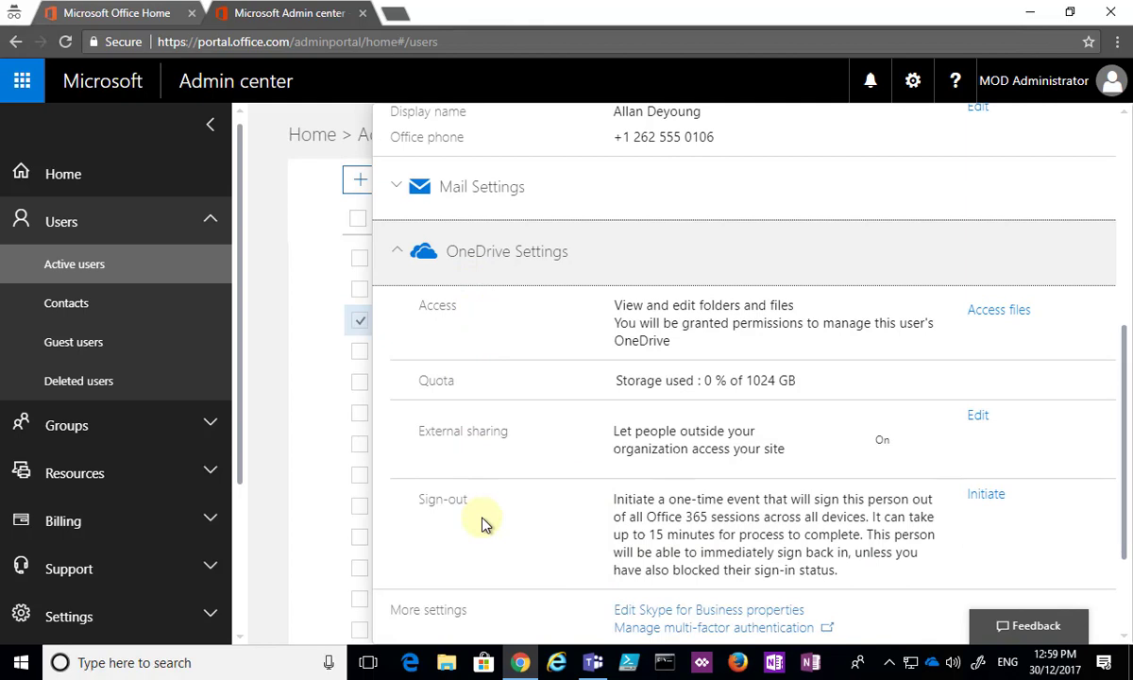
pyautogui.scroll(-2, 482, 521)
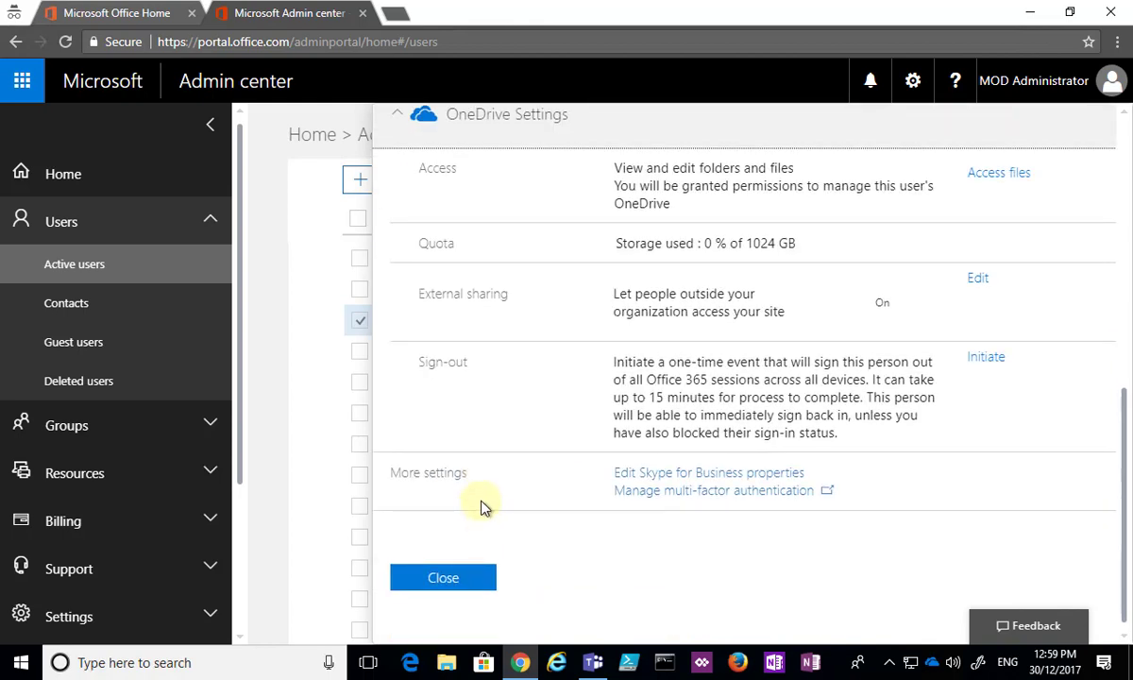
pyautogui.scroll(1, 481, 510)
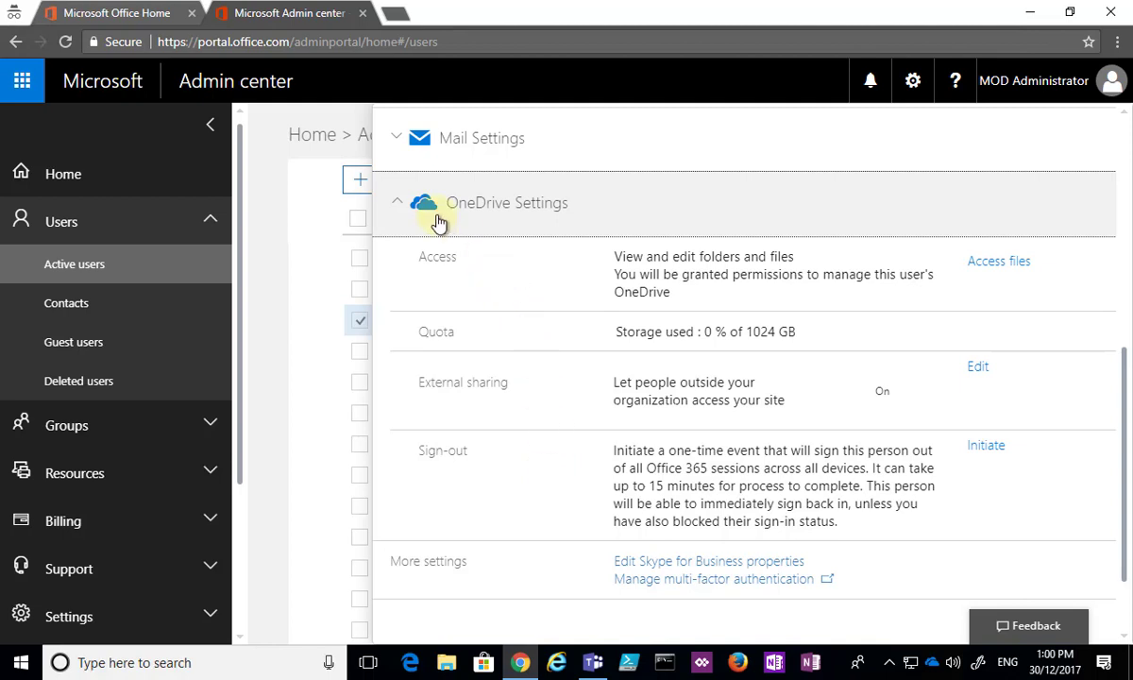
# Collapse the OneDrive Settings section and close the user's details
pyautogui.click(400, 210)
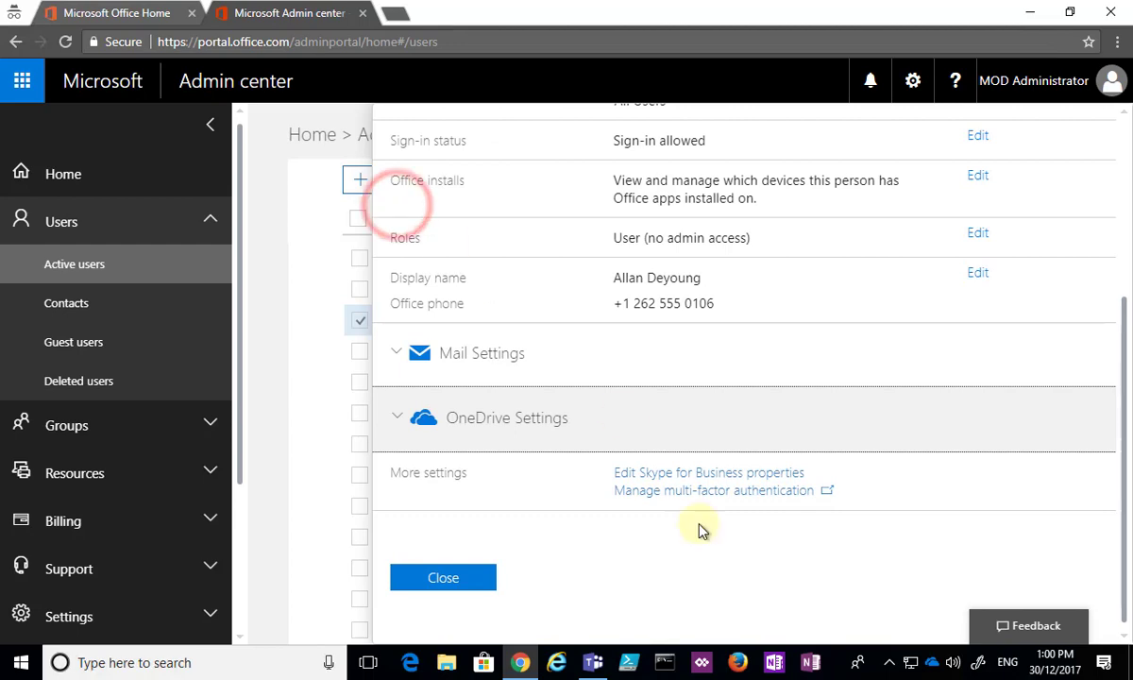
pyautogui.scroll(3, 698, 531)
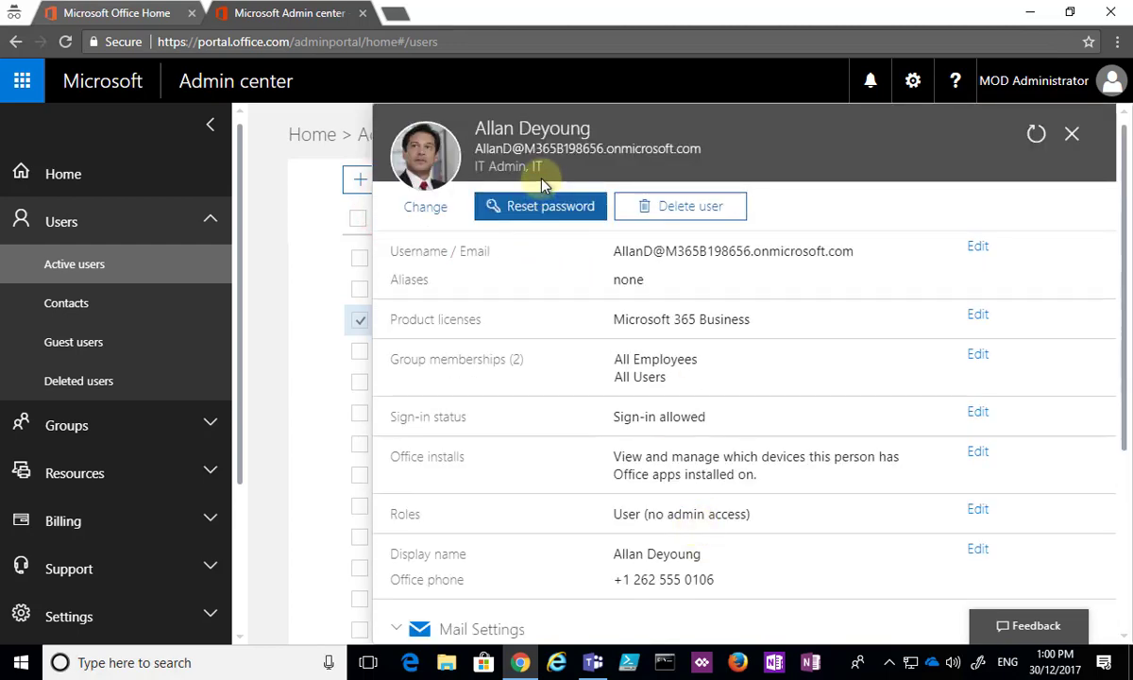
pyautogui.click(1071, 133)
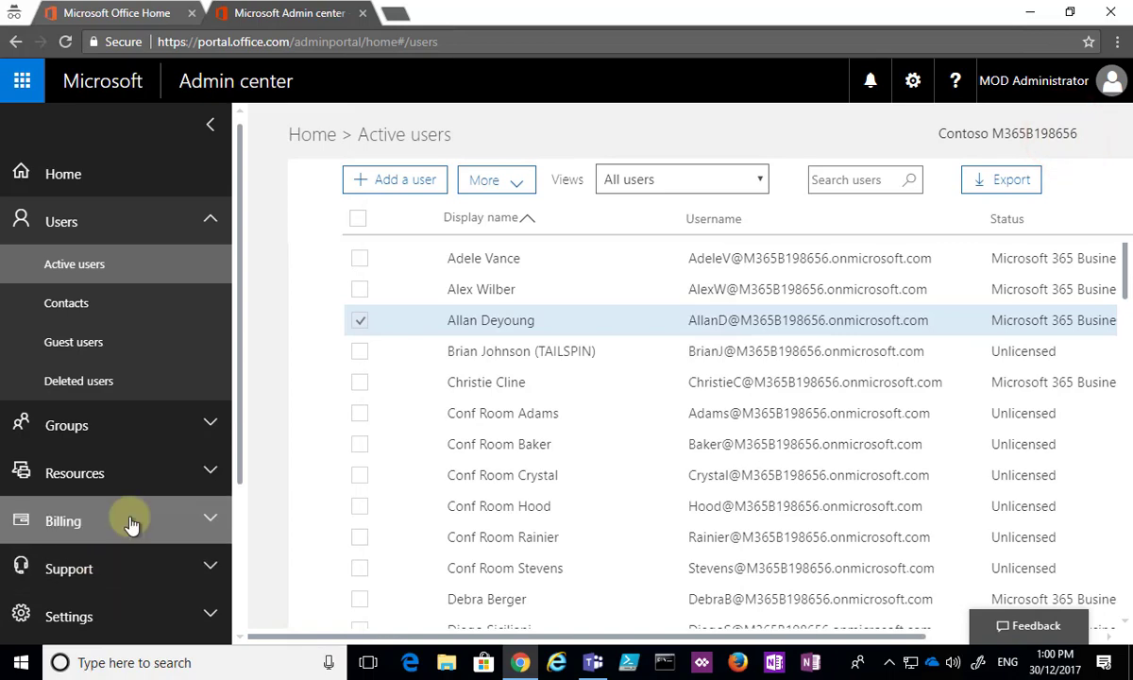
# Open the OneDrive admin center from the list of admin centers
pyautogui.scroll(-3, 131, 524)
pyautogui.click(139, 607)
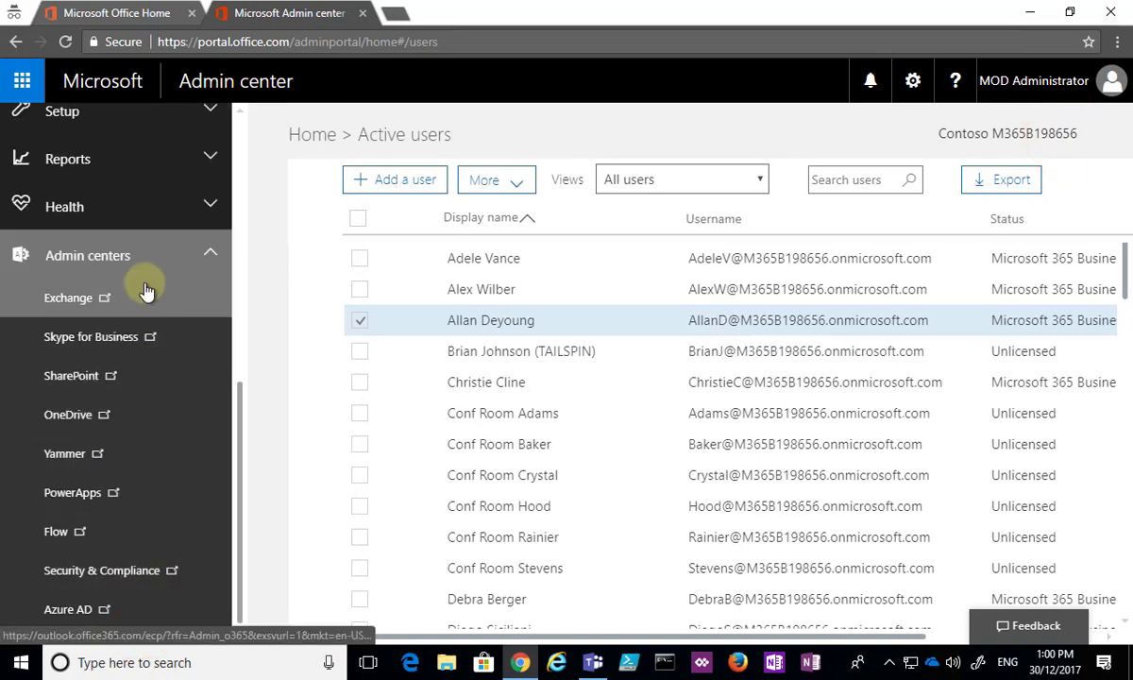
pyautogui.click(74, 413)
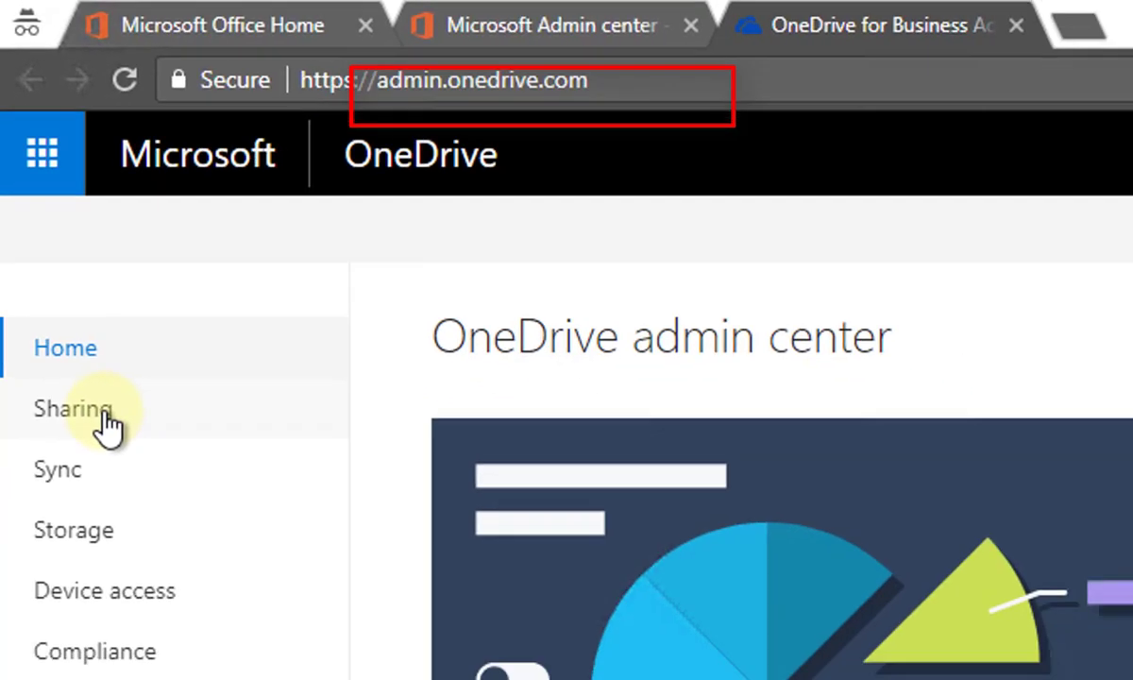
# Review the OneDrive Sharing settings, from default link type through external sharing to the other settings
pyautogui.click(104, 416)
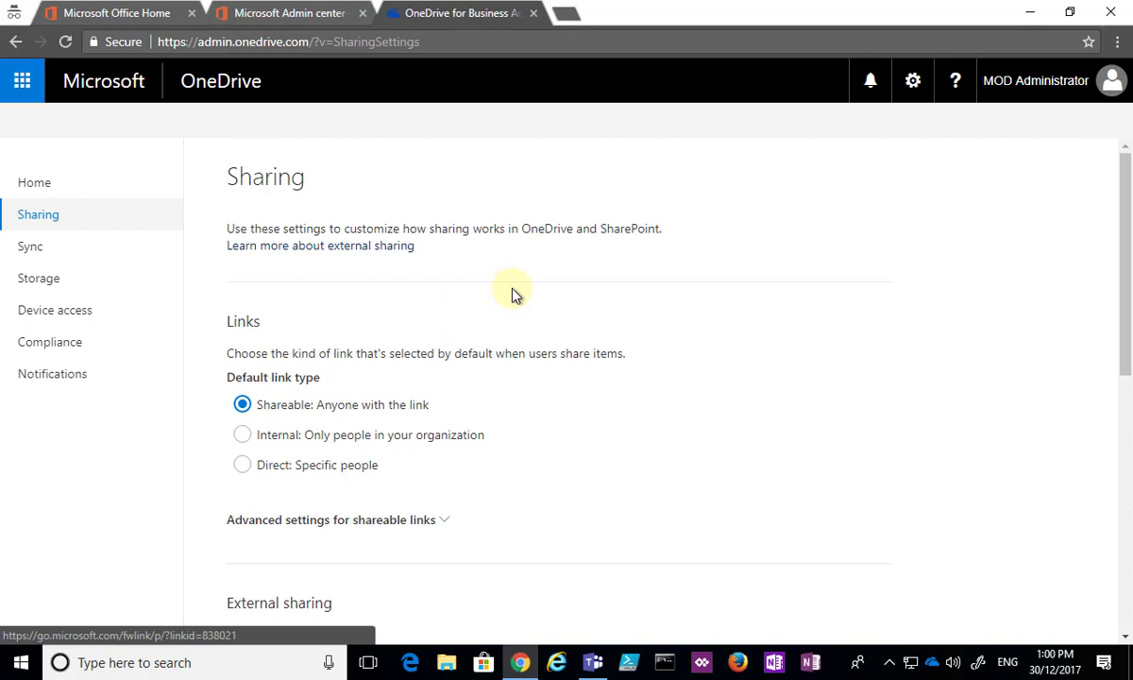
pyautogui.scroll(-1, 514, 294)
pyautogui.scroll(-3, 514, 295)
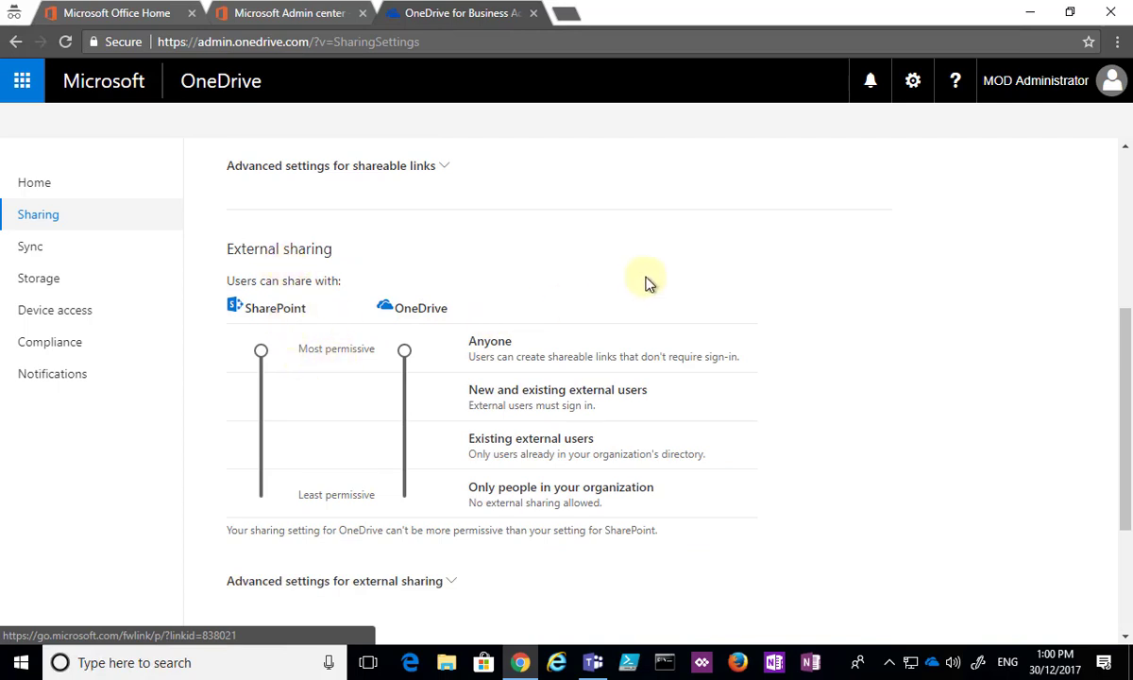
pyautogui.scroll(-2, 648, 283)
pyautogui.scroll(-1, 649, 283)
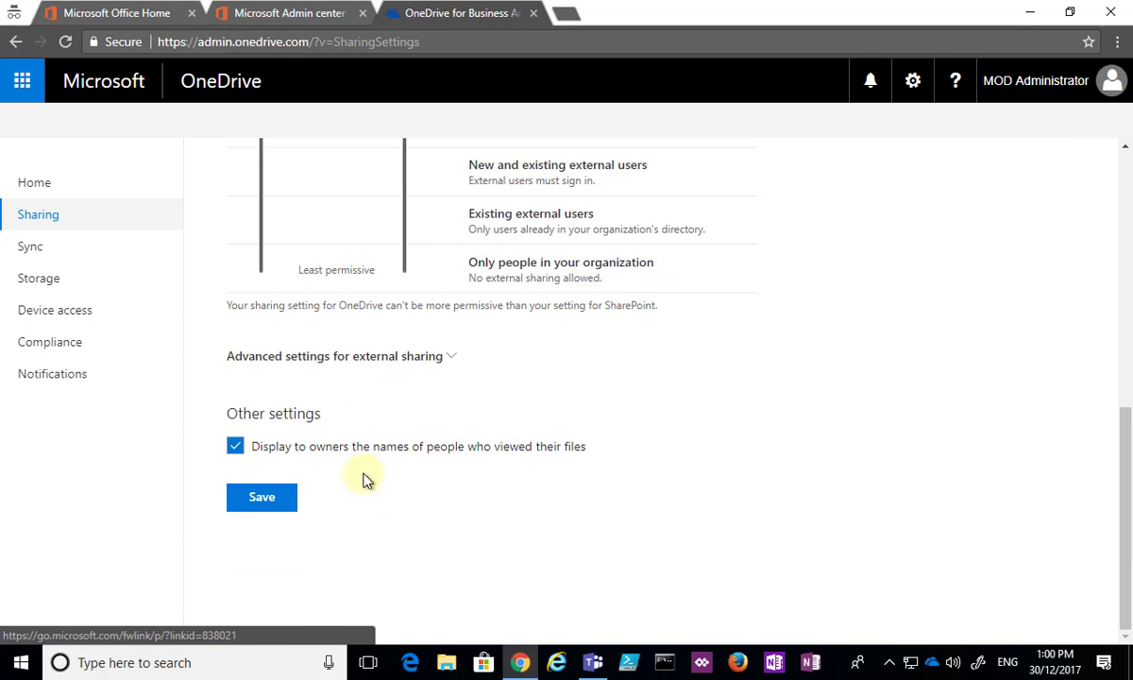
# Review the OneDrive Sync settings and the Storage settings for default quota and retention of deleted users' files
pyautogui.click(28, 251)
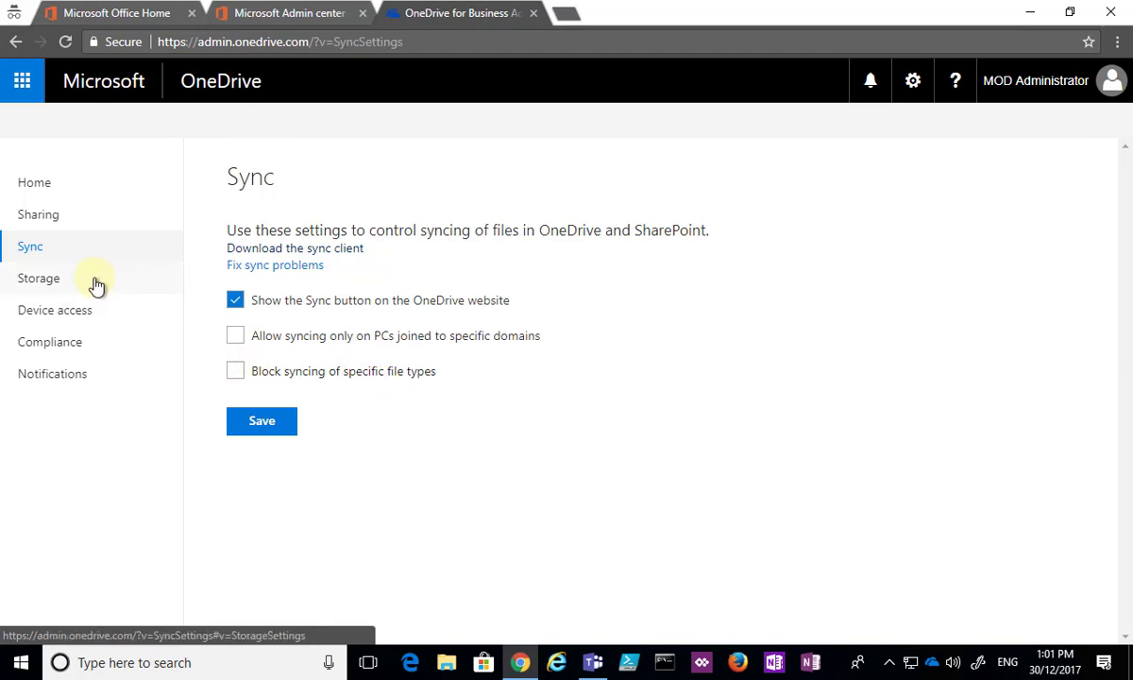
pyautogui.click(65, 280)
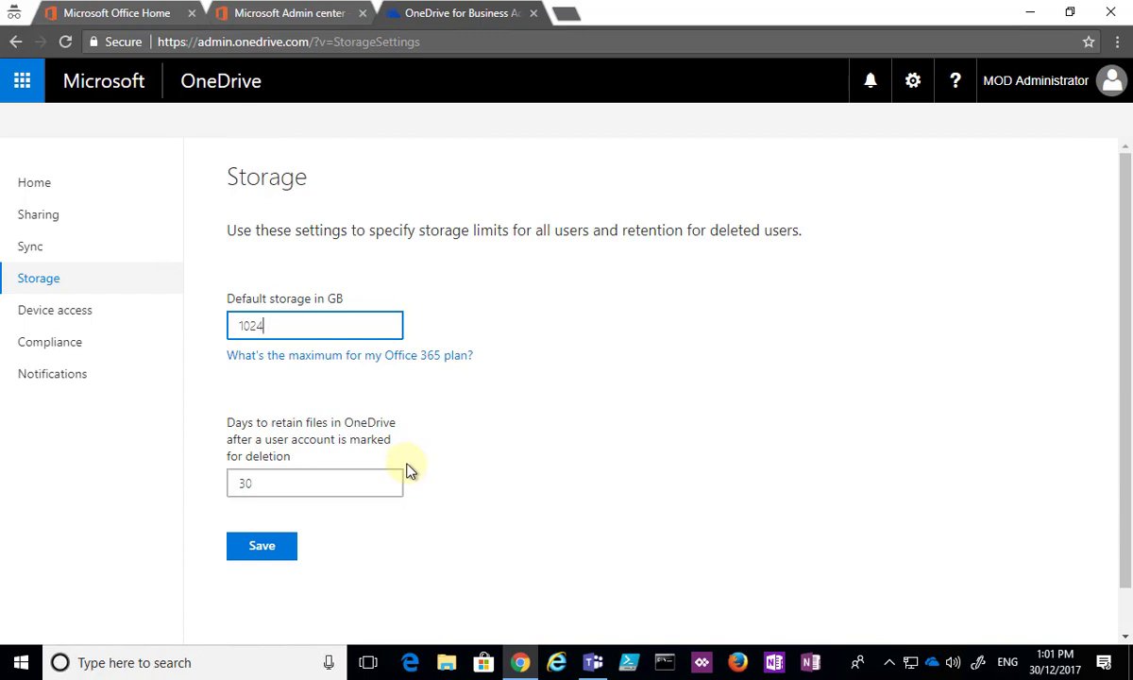
# Review the Device access settings, including network location, mobile application management and offline device options
pyautogui.click(105, 323)
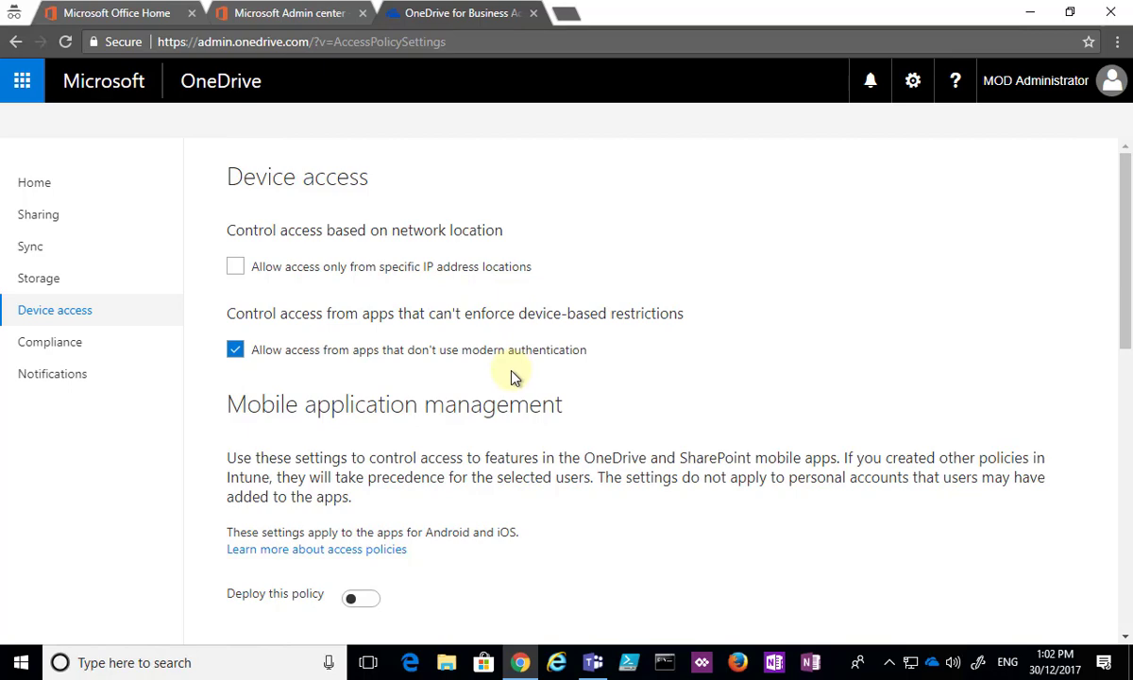
pyautogui.scroll(-1, 515, 378)
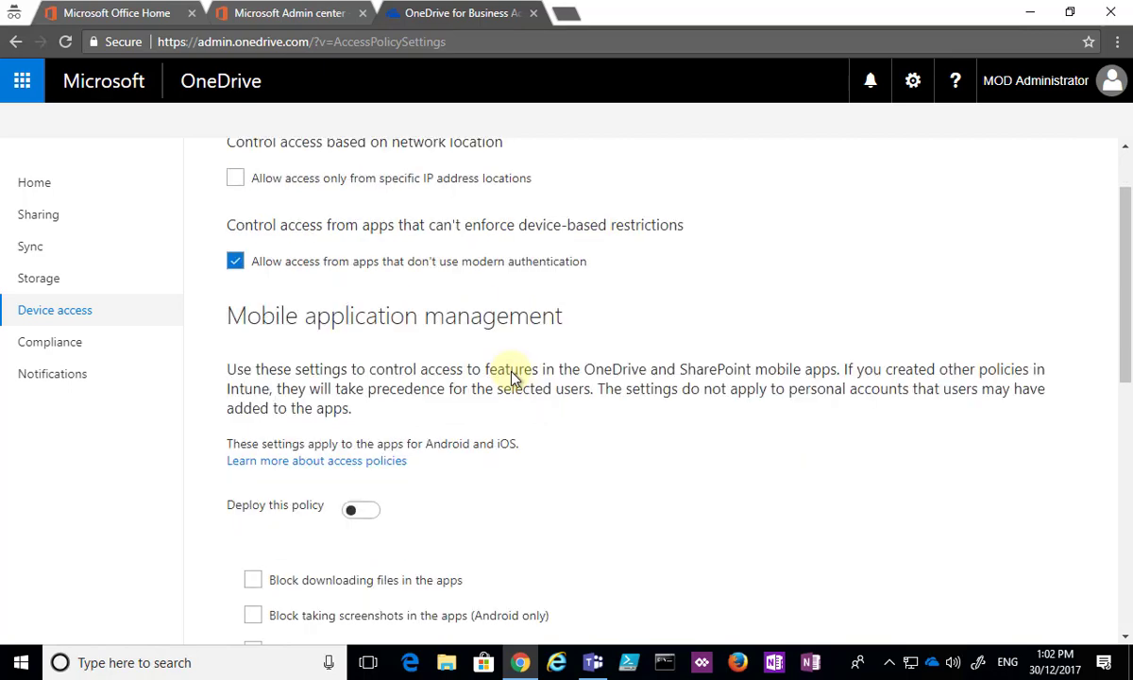
pyautogui.scroll(-1, 512, 374)
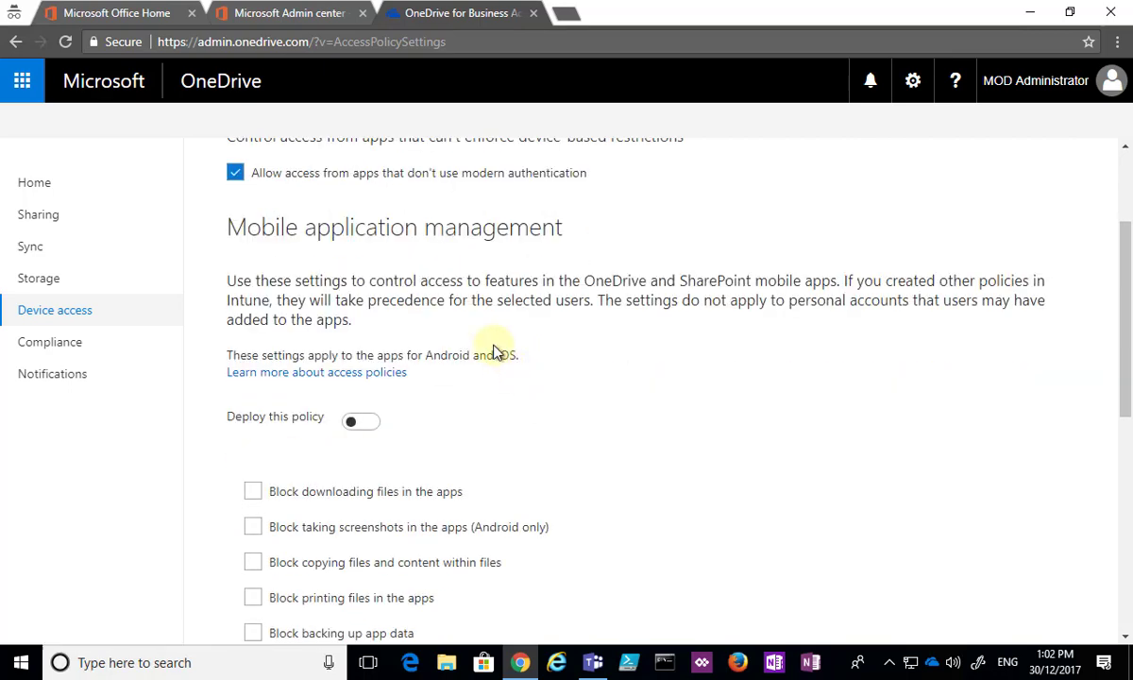
pyautogui.scroll(-3, 495, 352)
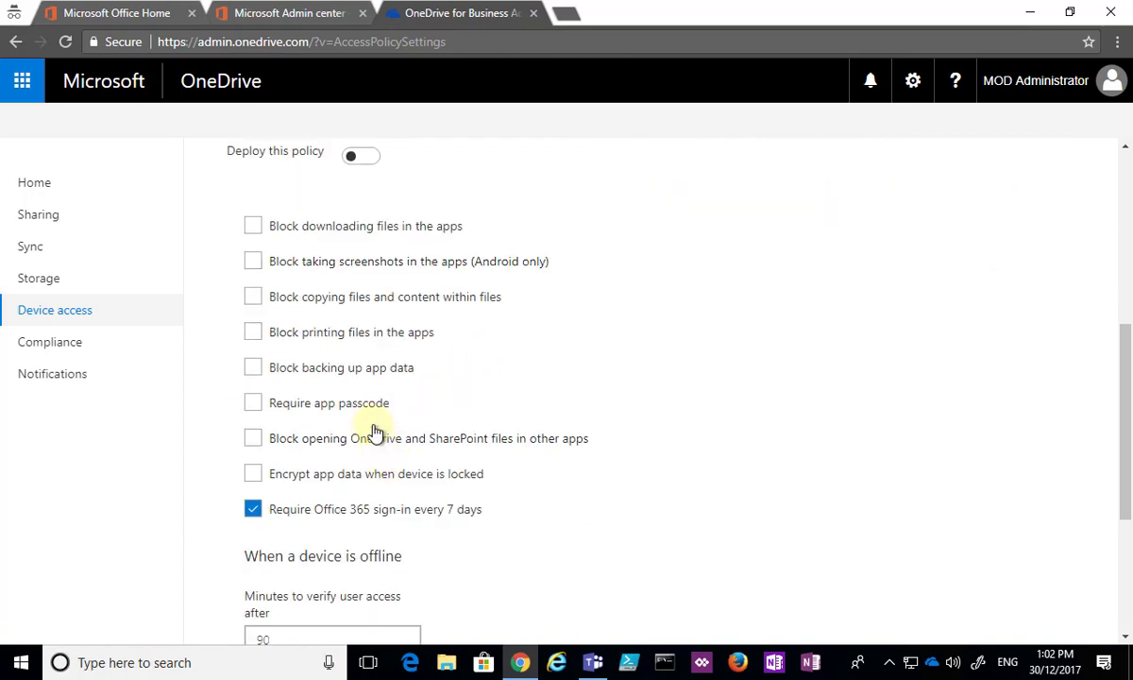
pyautogui.scroll(-2, 517, 358)
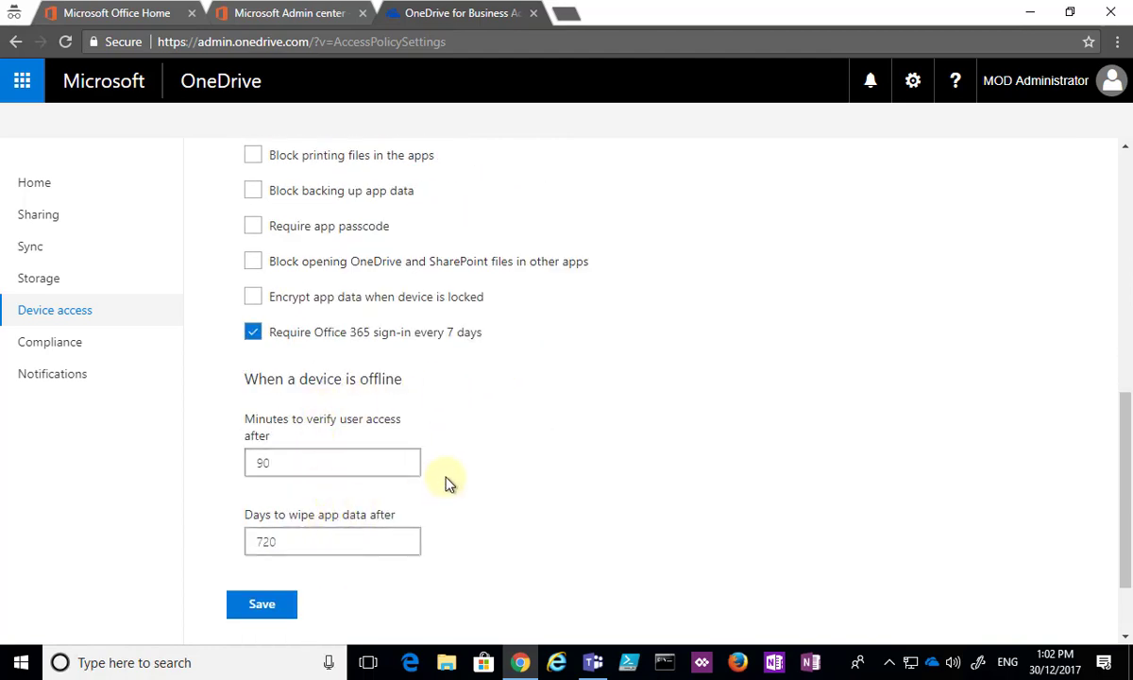
# Review the Compliance options for auditing, data loss prevention, retention, eDiscovery and alerts
pyautogui.click(62, 348)
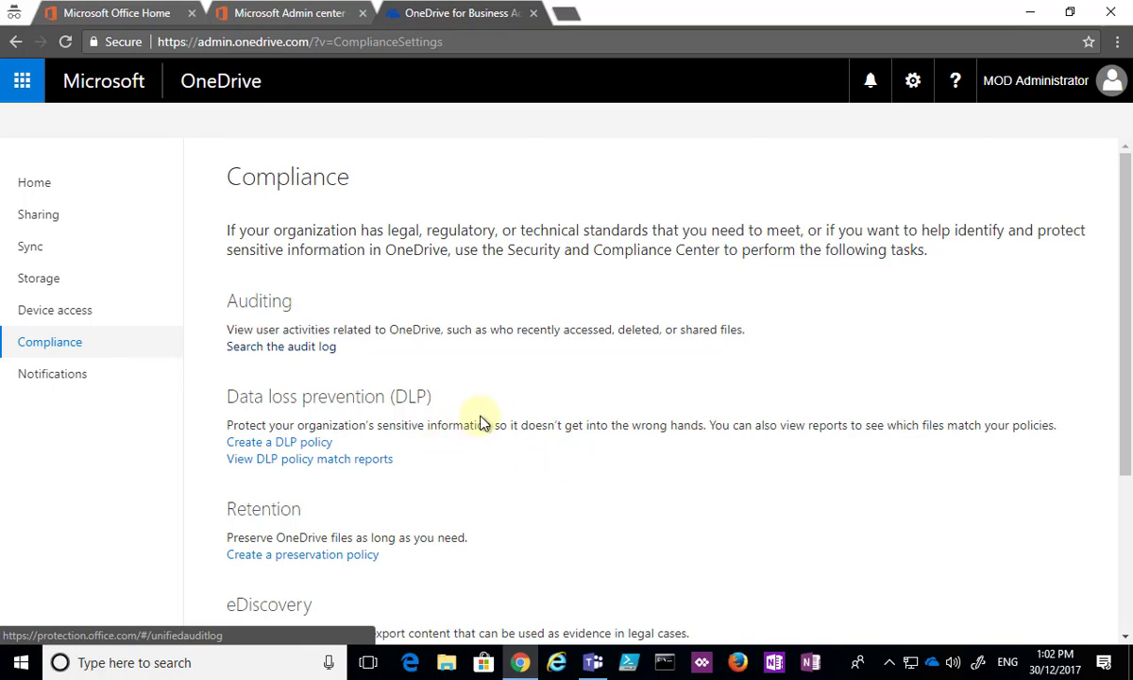
pyautogui.scroll(-1, 498, 408)
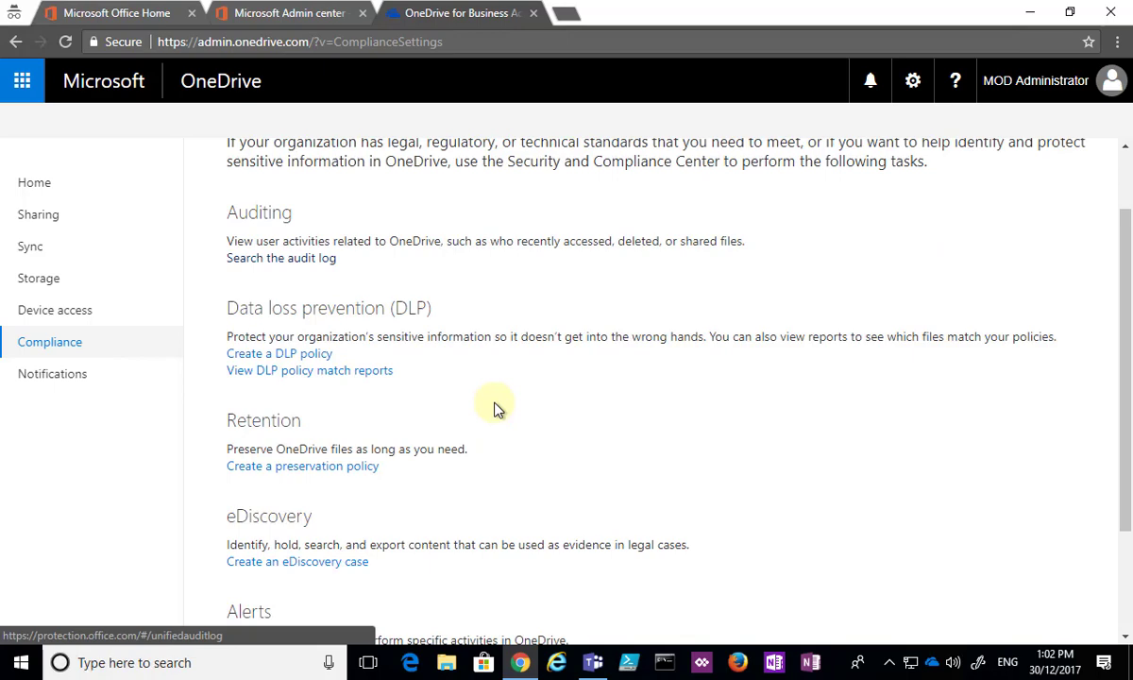
pyautogui.scroll(-2, 498, 408)
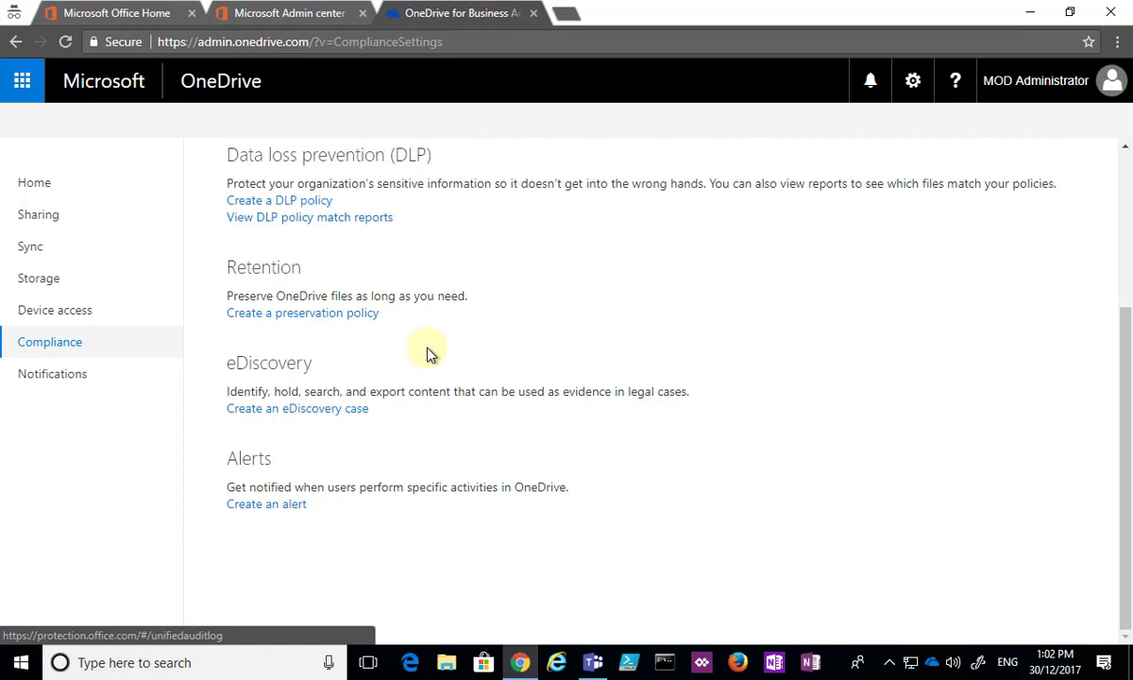
pyautogui.scroll(2, 427, 353)
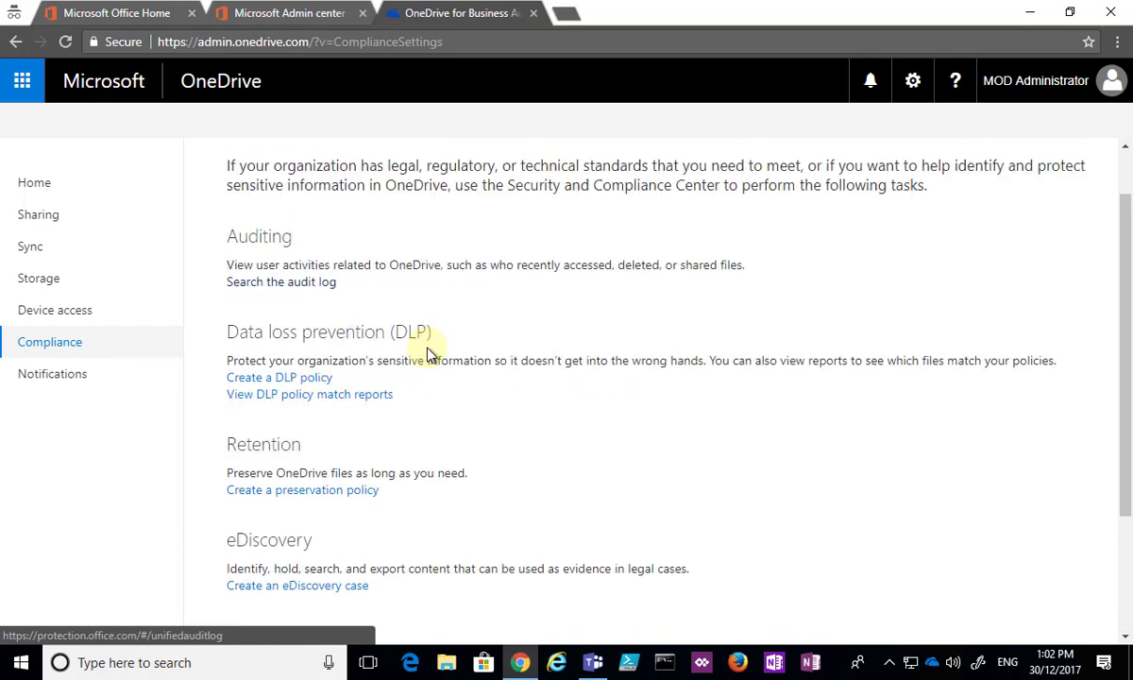
# View the OneDrive Notifications settings and return to the Admin center's list of admin centers
pyautogui.click(56, 381)
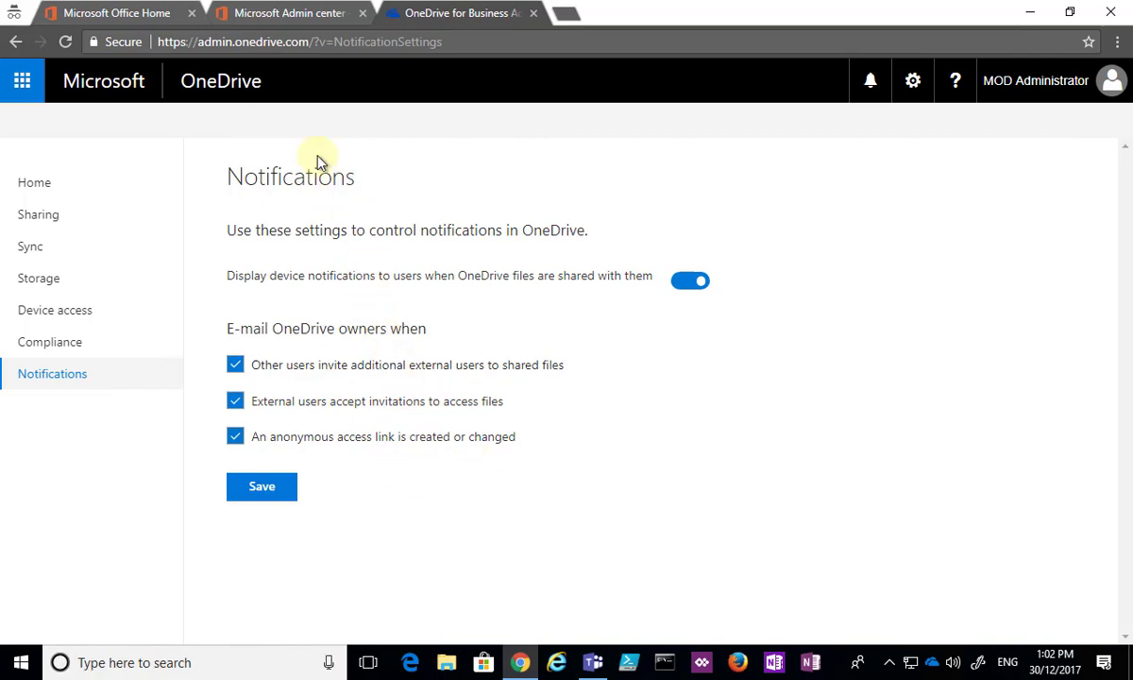
pyautogui.click(132, 14)
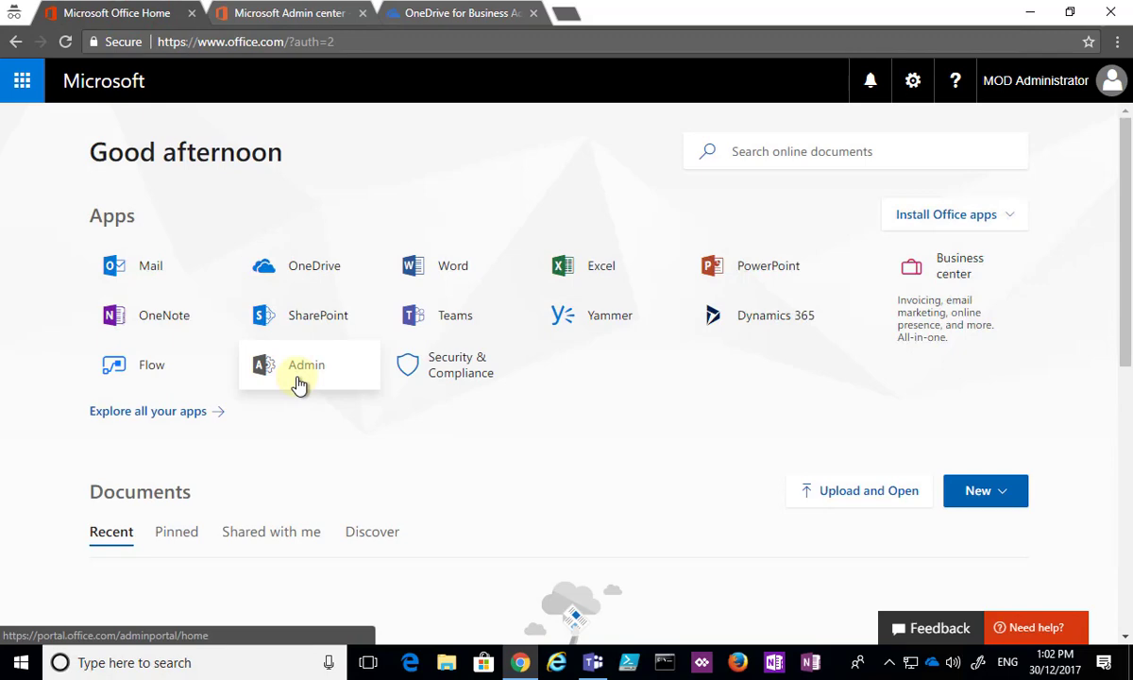
pyautogui.click(304, 19)
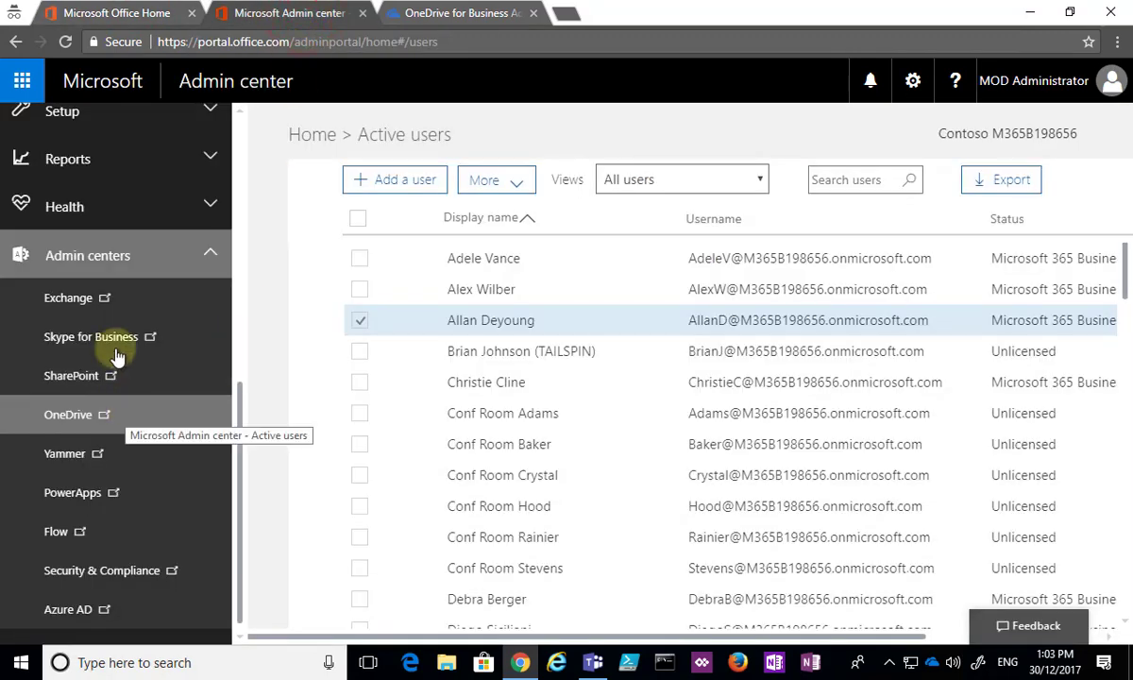
# Revisit the OneDrive admin center and review the selected active user's OneDrive settings for access, quota, external sharing and sign-out
pyautogui.click(99, 422)
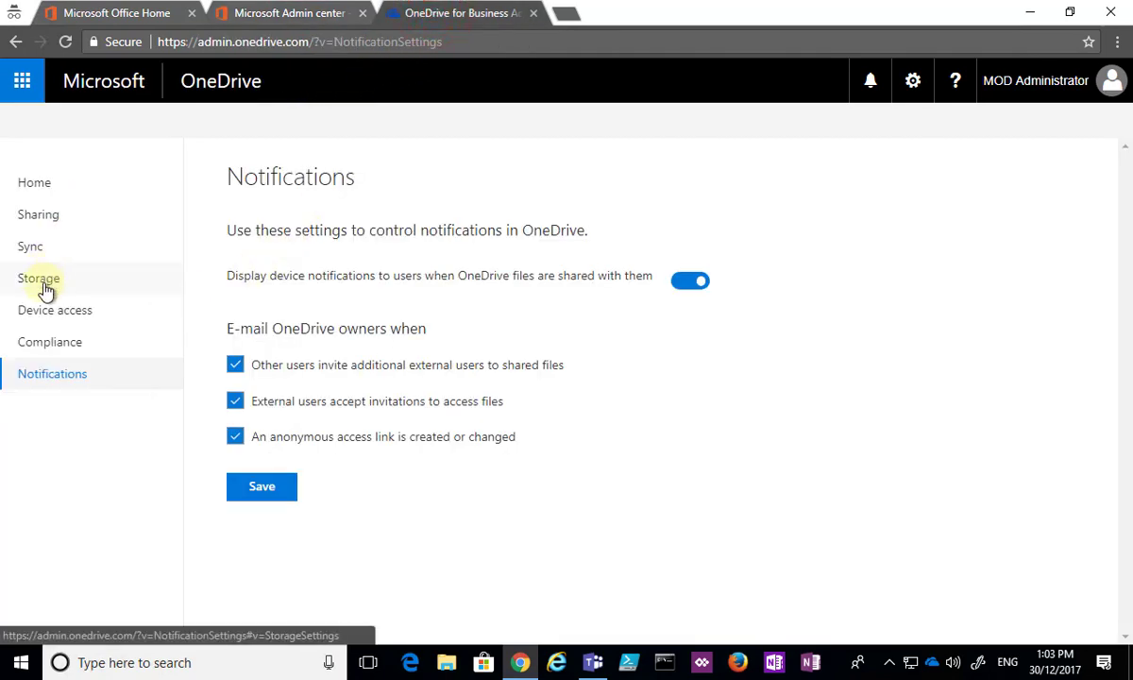
pyautogui.click(291, 21)
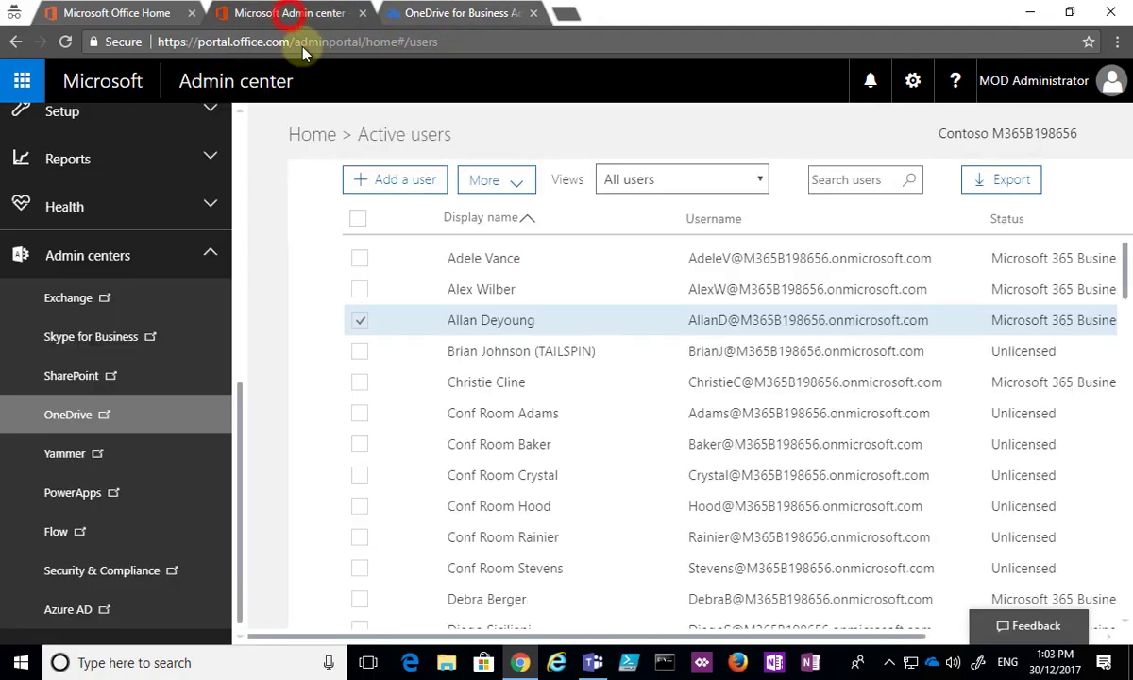
pyautogui.click(469, 321)
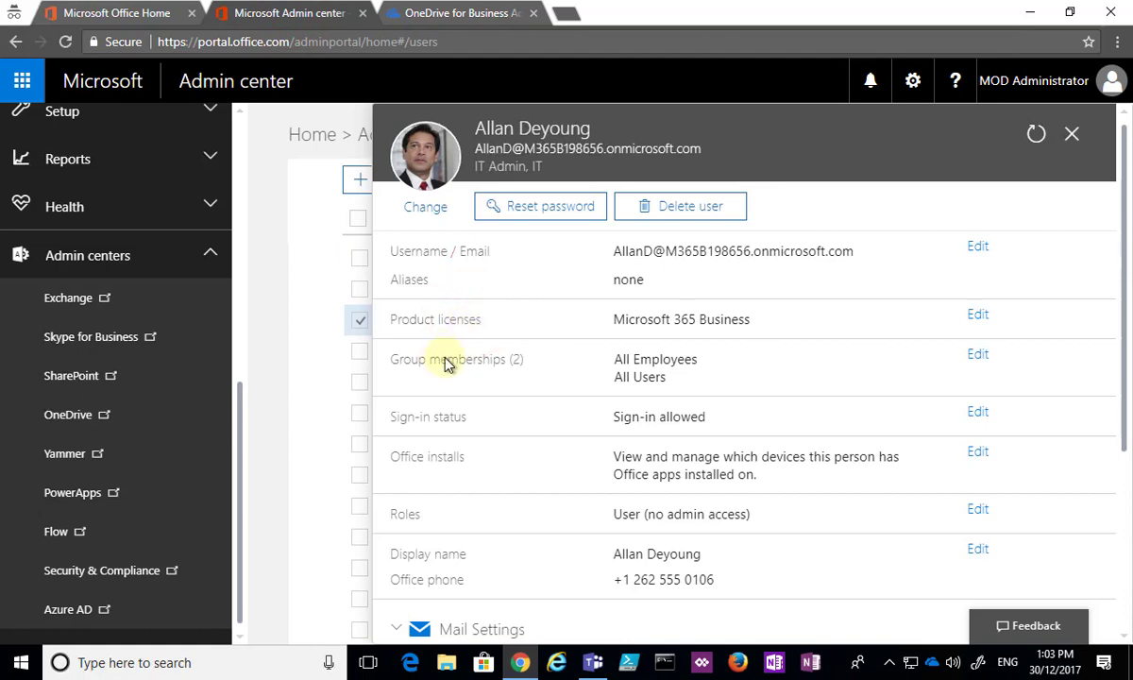
pyautogui.scroll(-3, 537, 415)
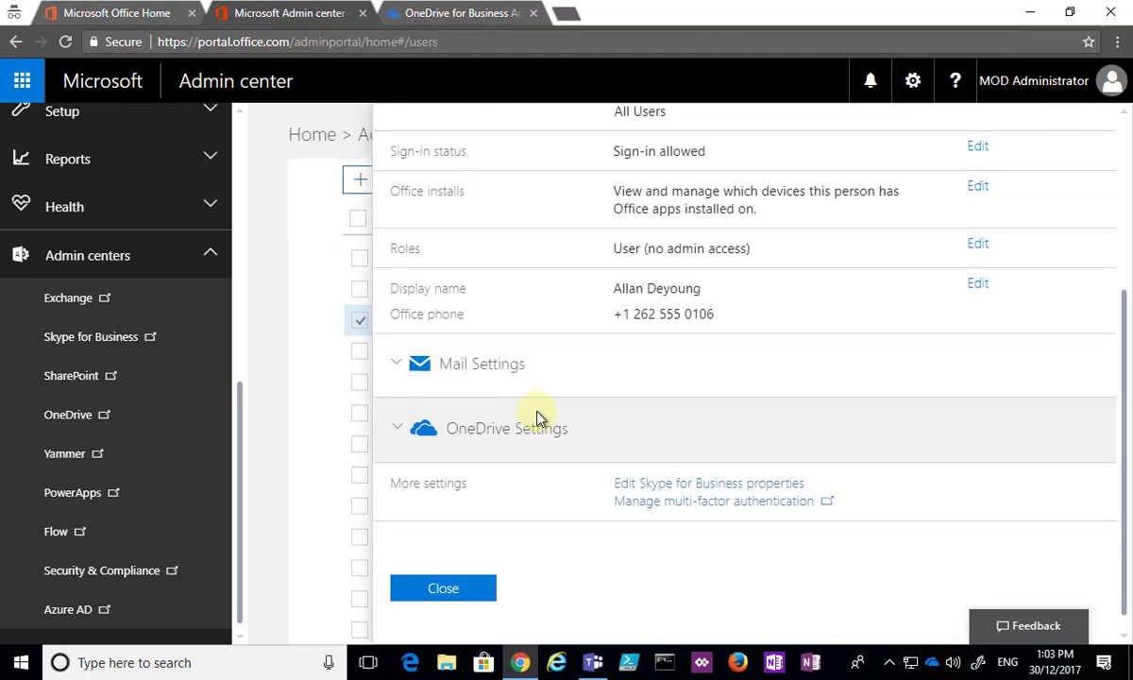
pyautogui.click(531, 433)
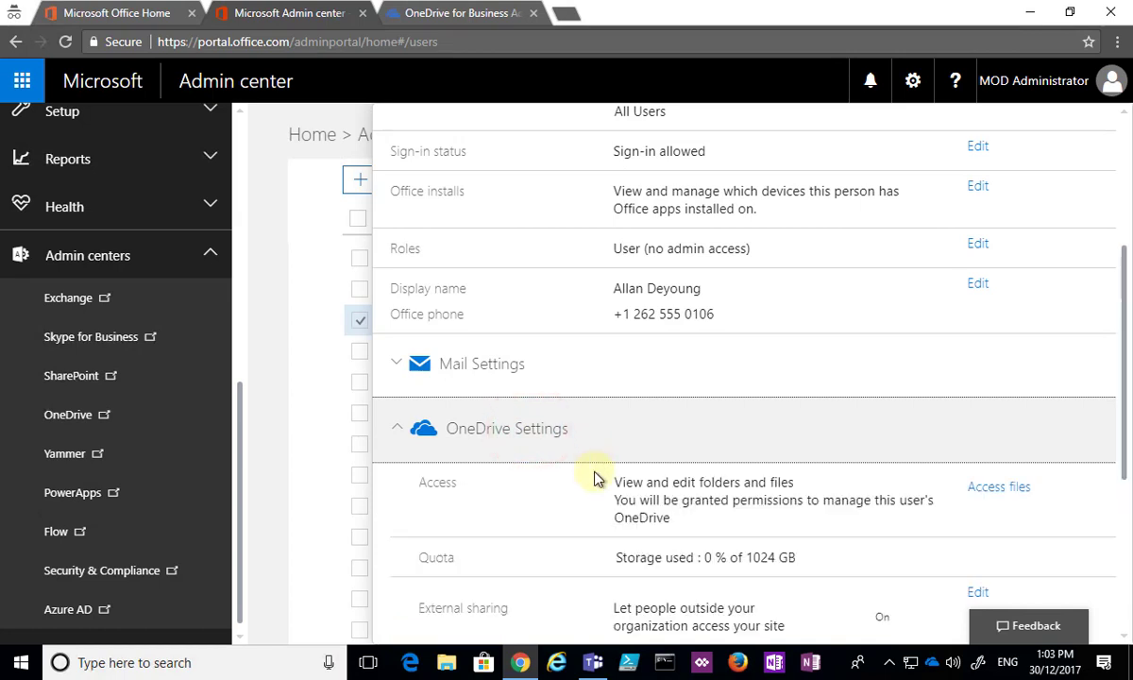
pyautogui.scroll(-3, 597, 491)
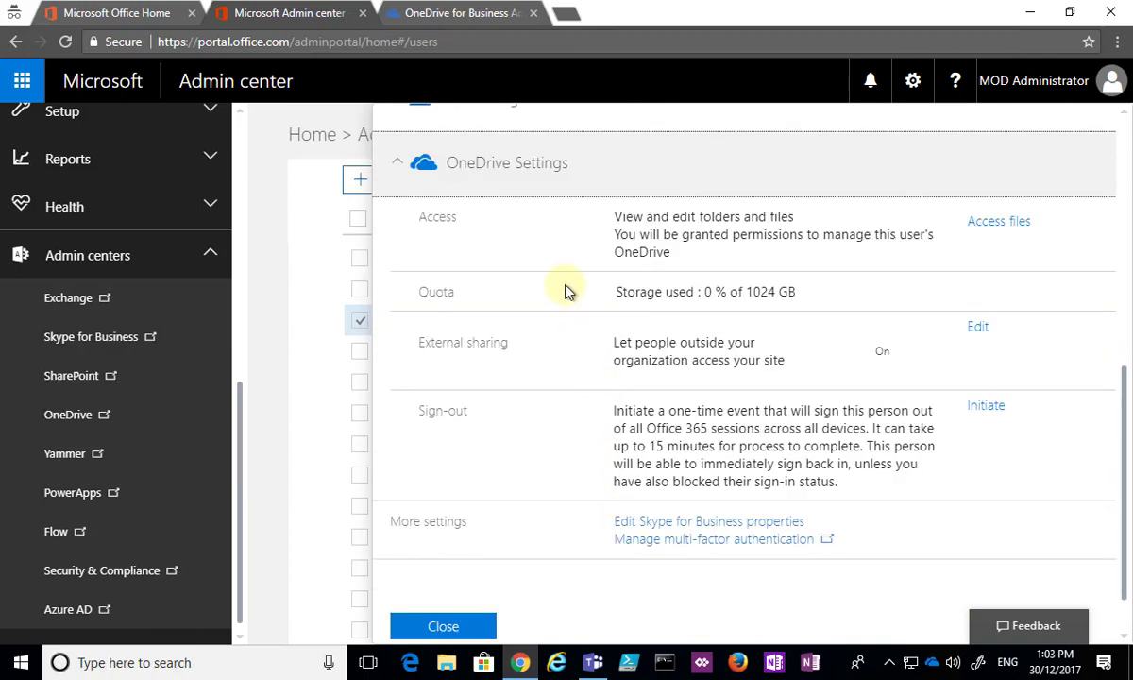